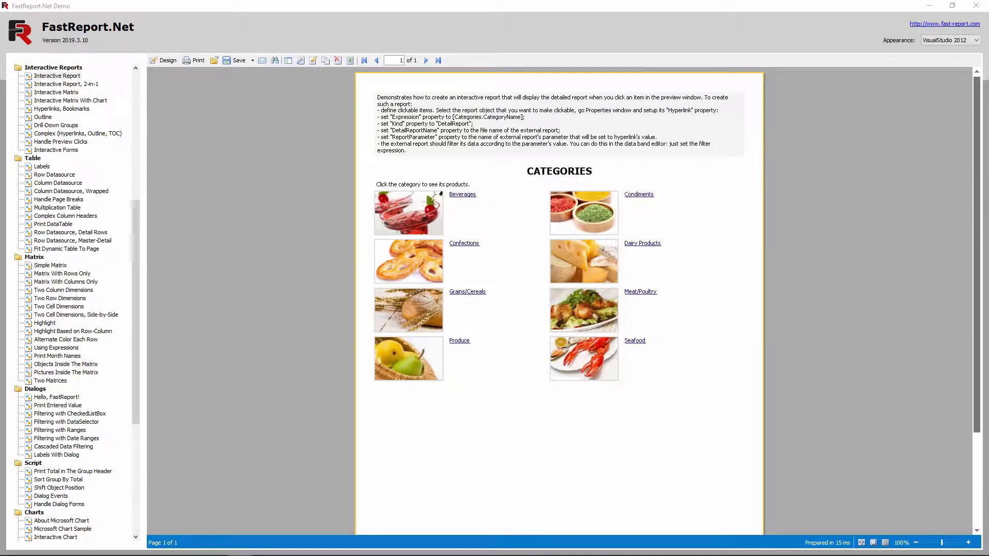
# View and close the Beverages and Grains/Cereals detail reports, then open the Interactive Report in the designer
pyautogui.click(464, 196)
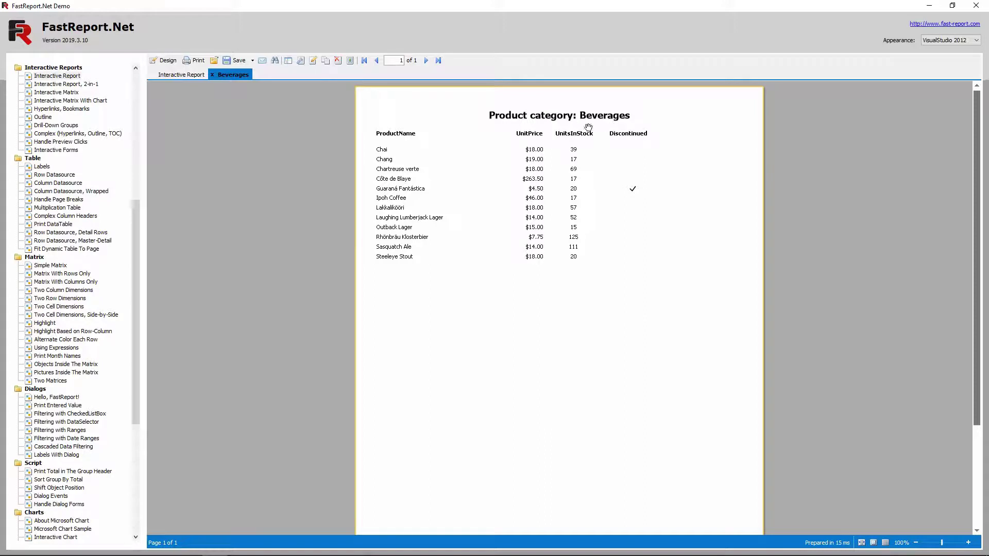
pyautogui.click(213, 75)
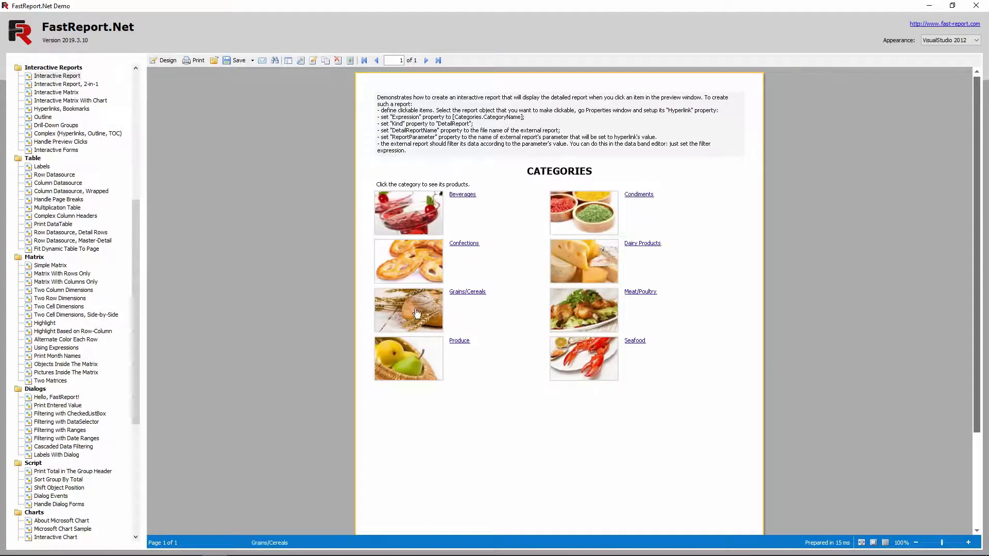
pyautogui.click(469, 292)
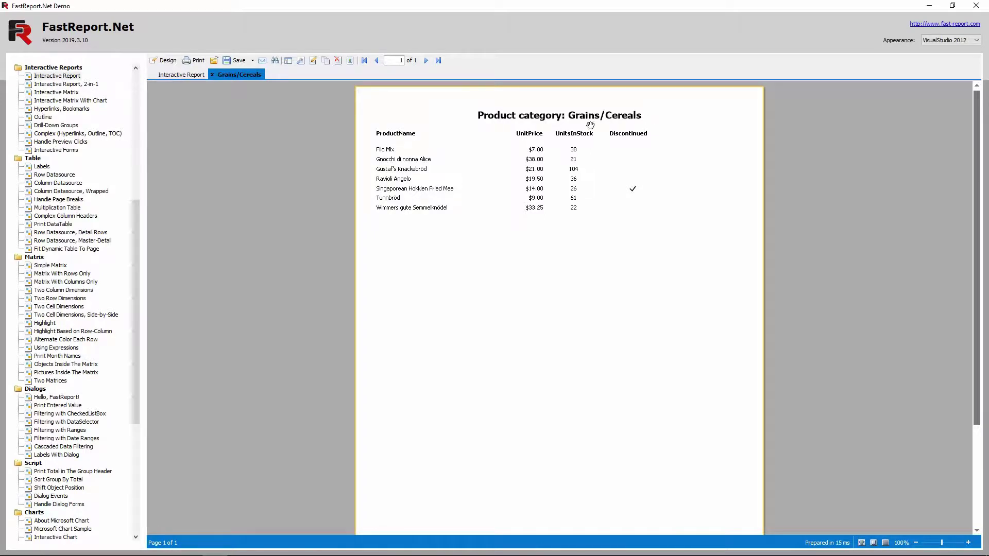
pyautogui.click(210, 75)
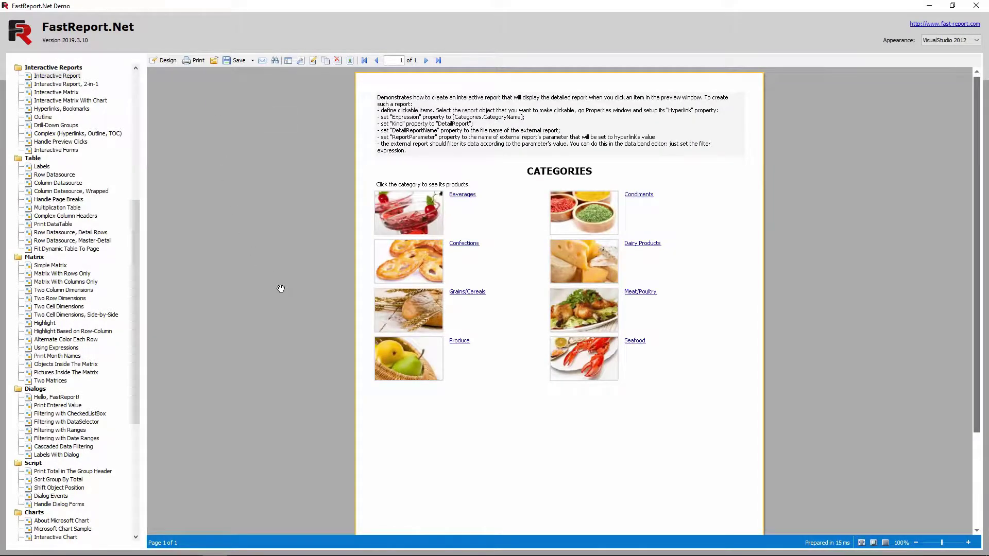
pyautogui.click(162, 60)
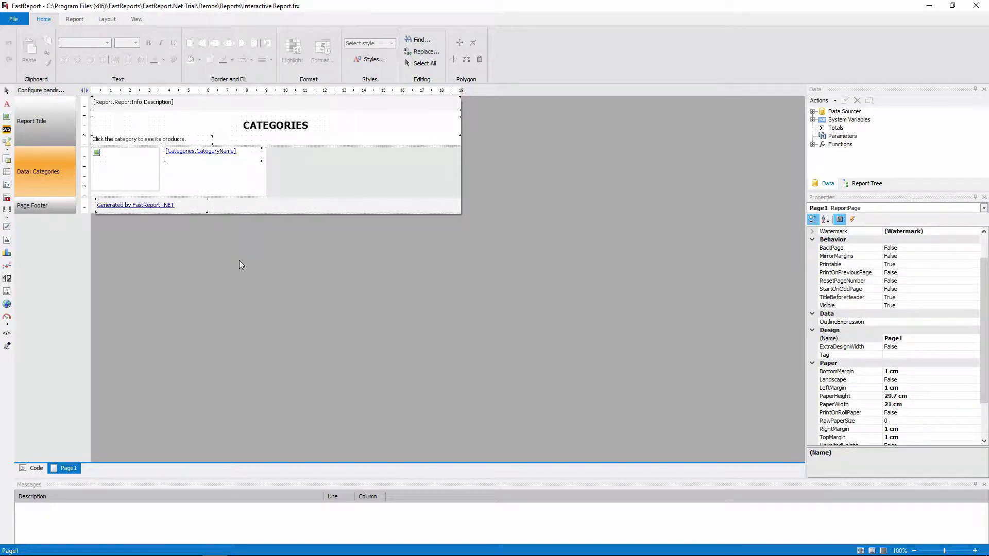
pyautogui.rightClick(220, 158)
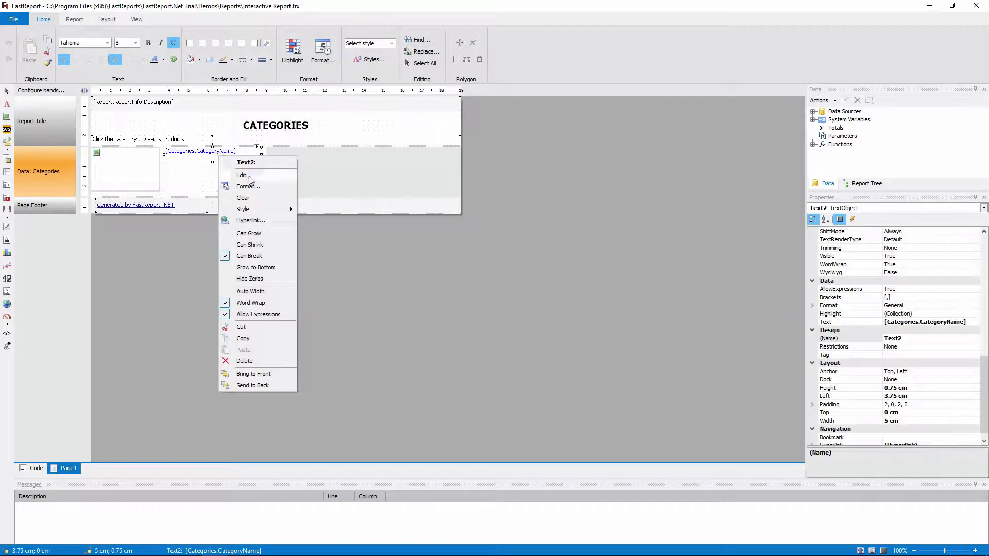
pyautogui.click(252, 221)
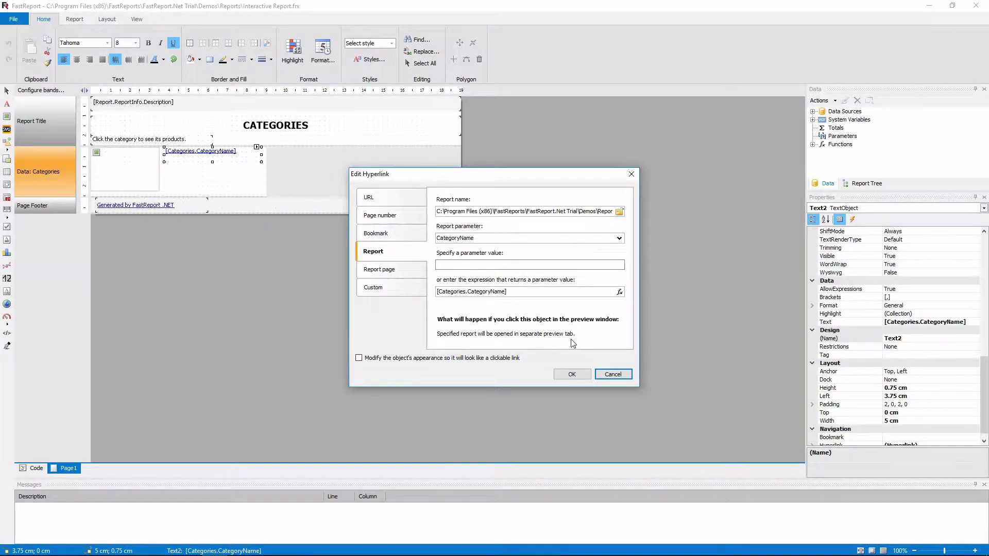
pyautogui.click(438, 213)
pyautogui.moveTo(438, 213); pyautogui.dragTo(631, 215)
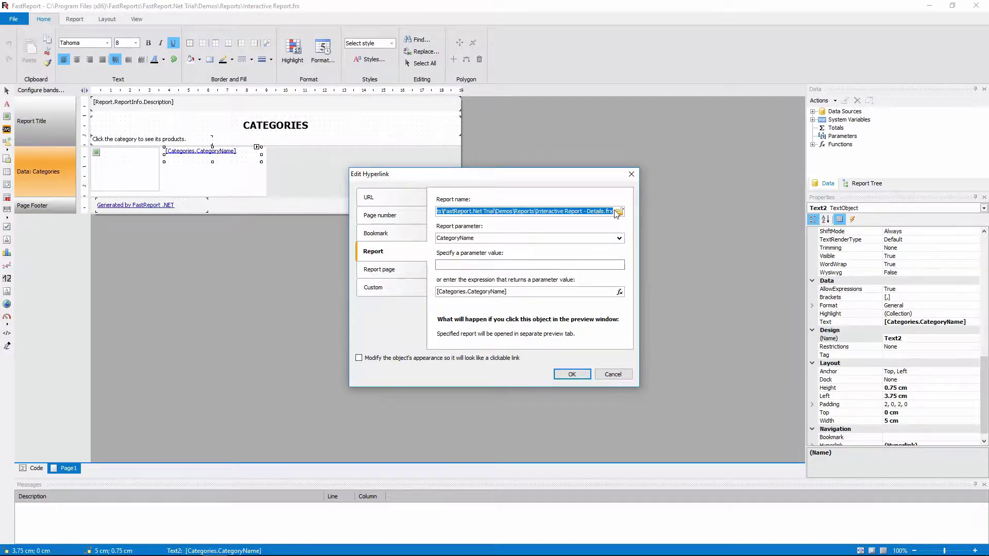
pyautogui.click(612, 212)
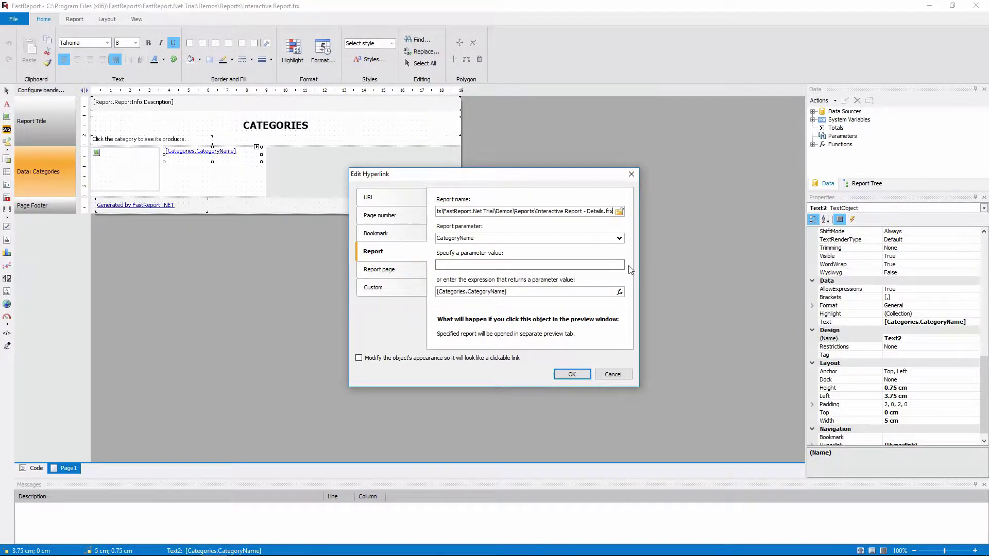
pyautogui.click(619, 238)
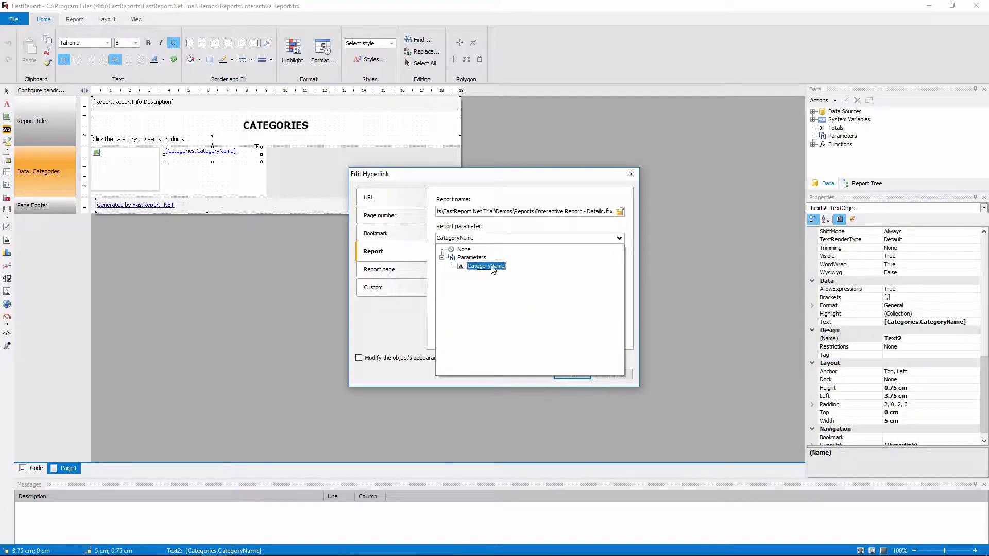
pyautogui.click(635, 272)
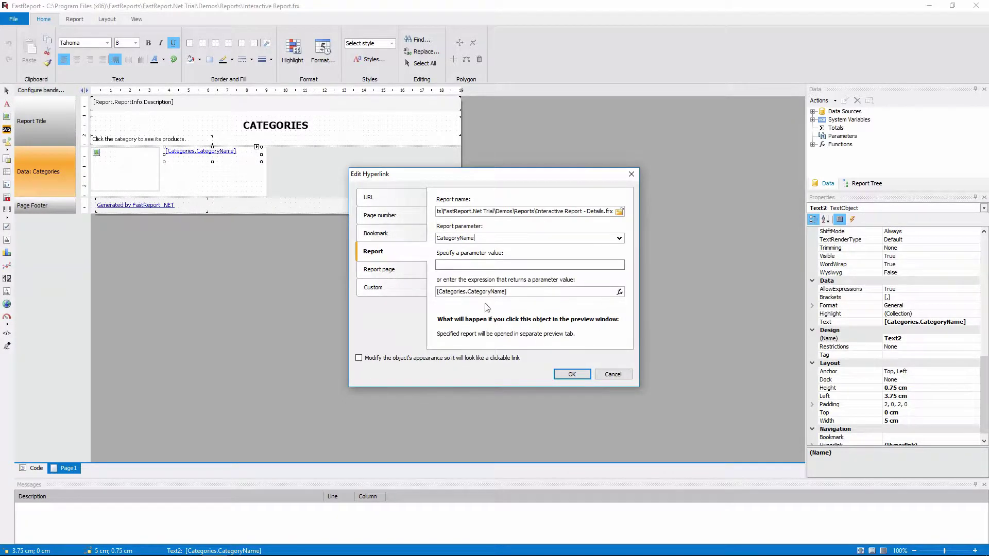
pyautogui.click(619, 293)
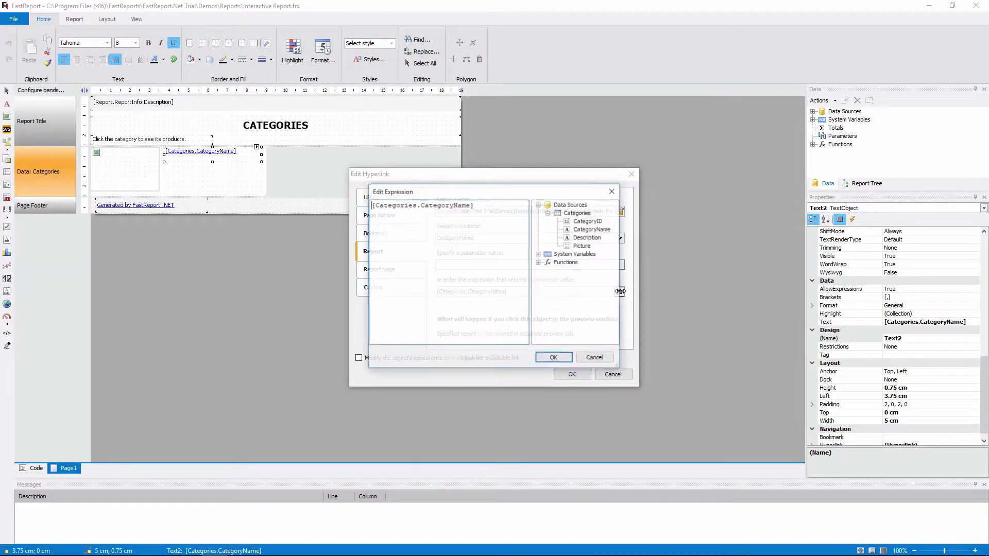
pyautogui.click(603, 231)
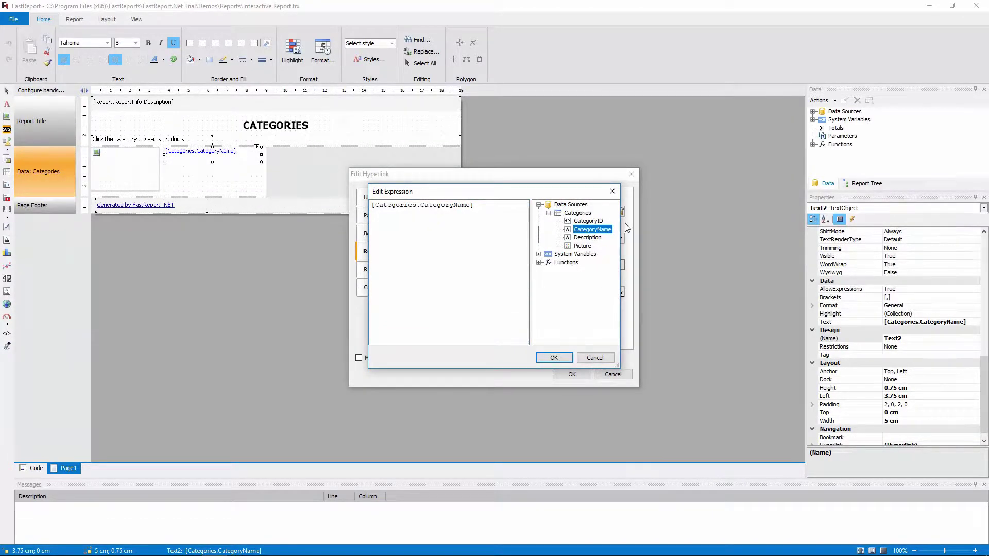
pyautogui.click(612, 191)
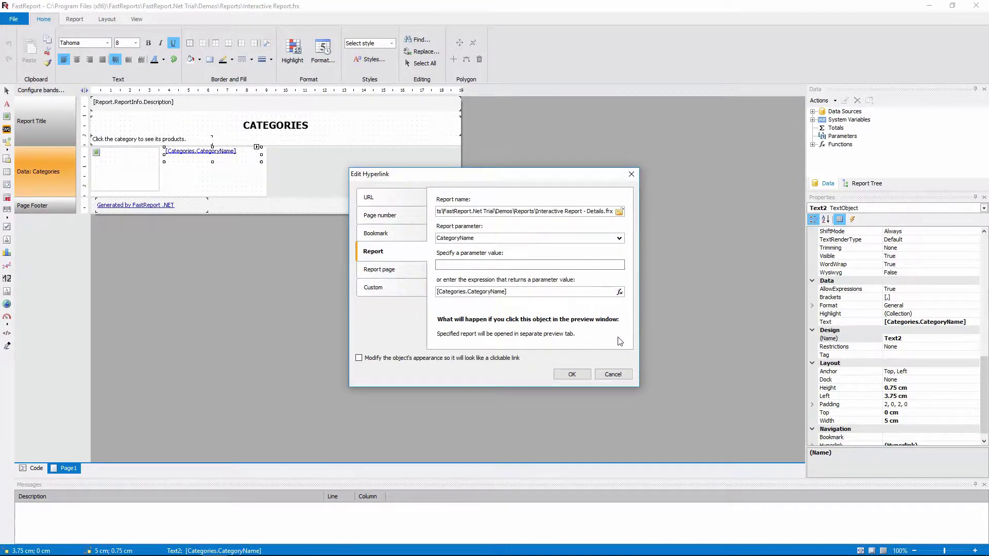
pyautogui.click(624, 375)
pyautogui.click(148, 170)
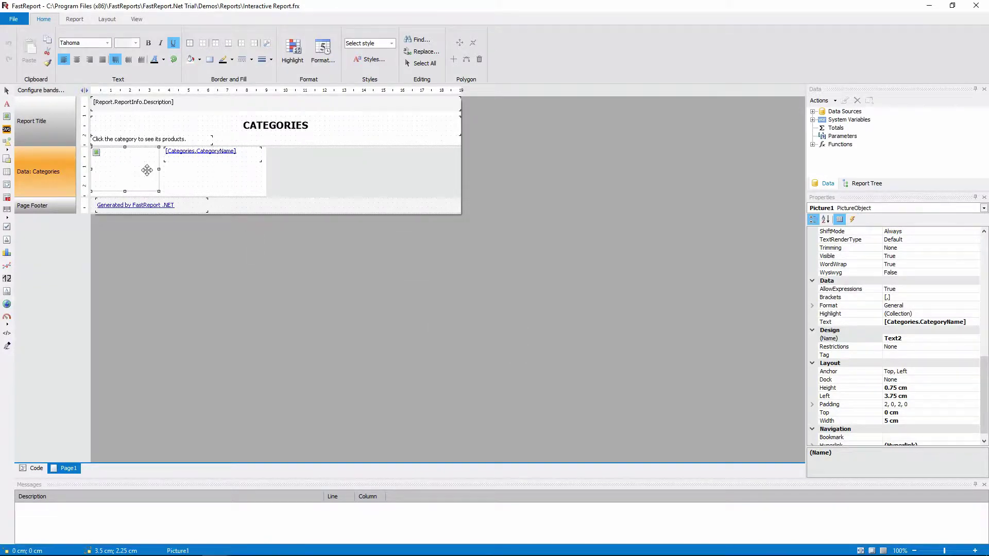
pyautogui.rightClick(148, 170)
pyautogui.click(178, 211)
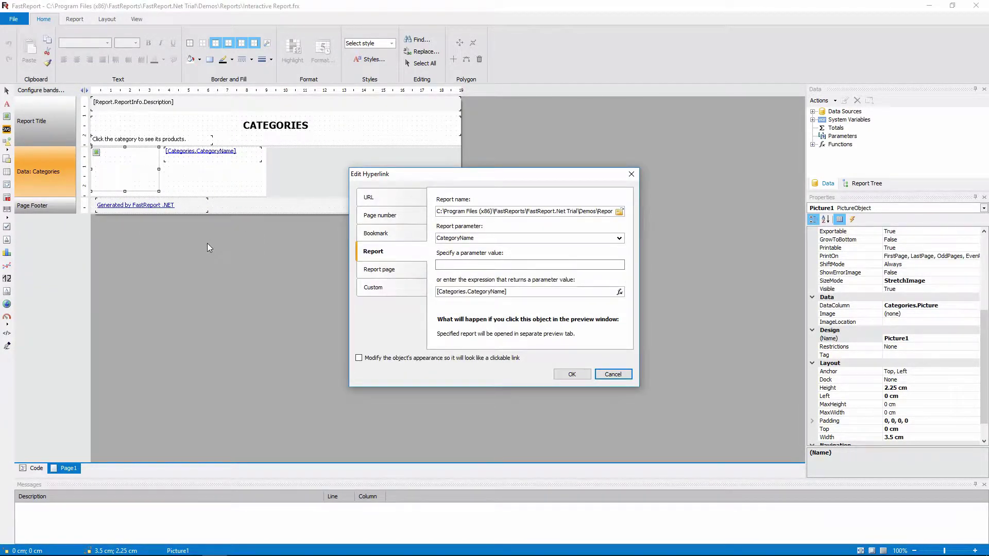
pyautogui.click(631, 176)
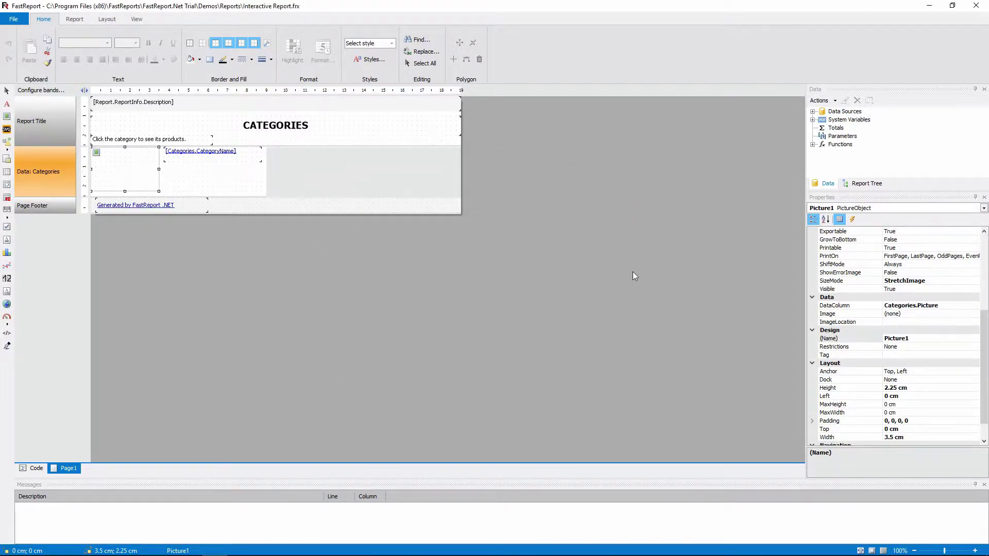
pyautogui.hotkey('alt', 'Tab')
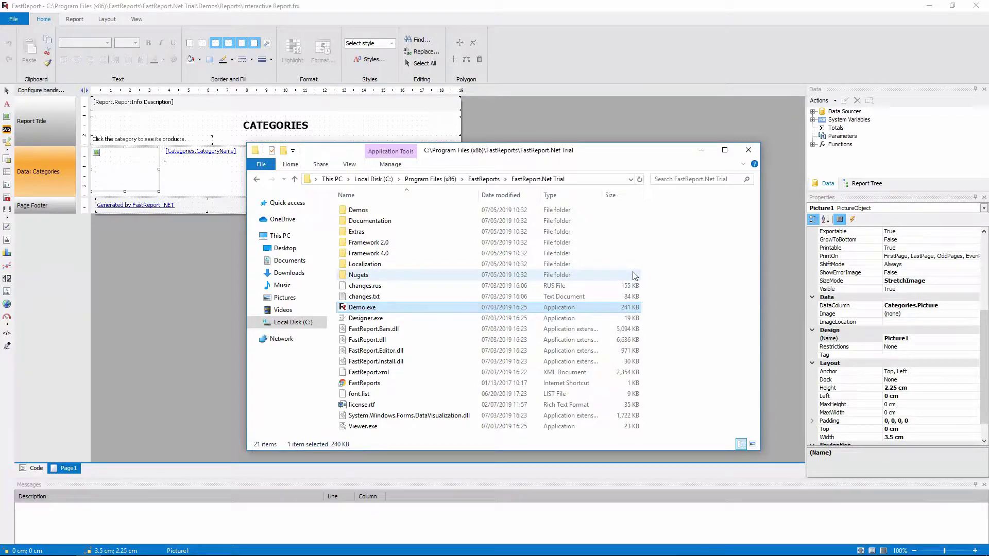
# Open Interactive Report - Details.frx from the Demos\Reports folder in the FastReport designer
pyautogui.click(404, 210)
pyautogui.doubleClick(404, 210)
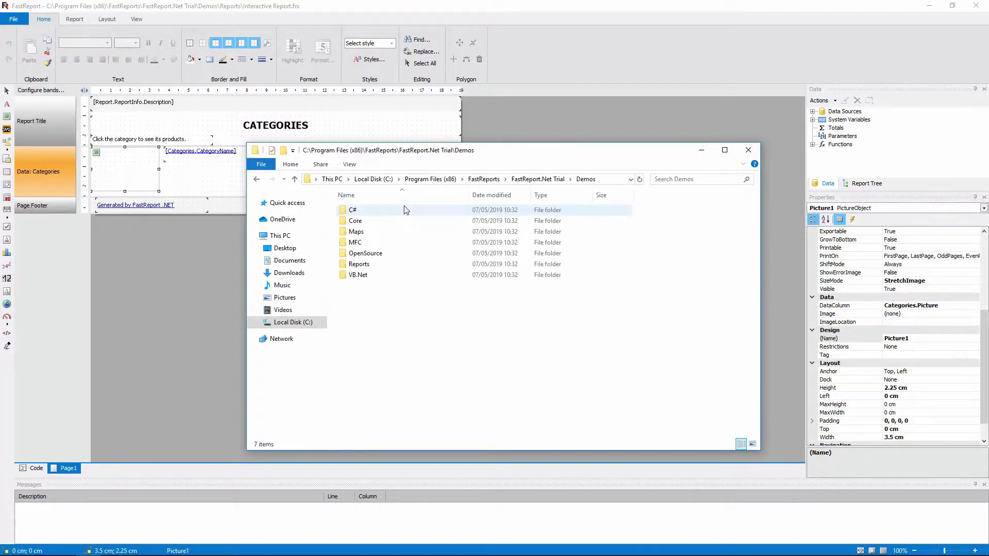
pyautogui.doubleClick(389, 264)
pyautogui.moveTo(759, 216); pyautogui.dragTo(739, 299)
pyautogui.click(478, 296)
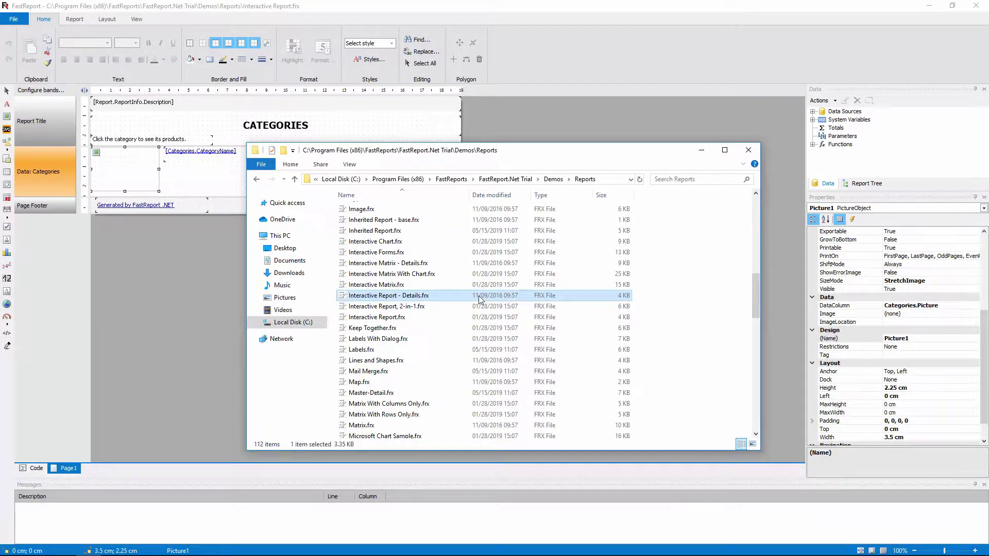
pyautogui.click(460, 318)
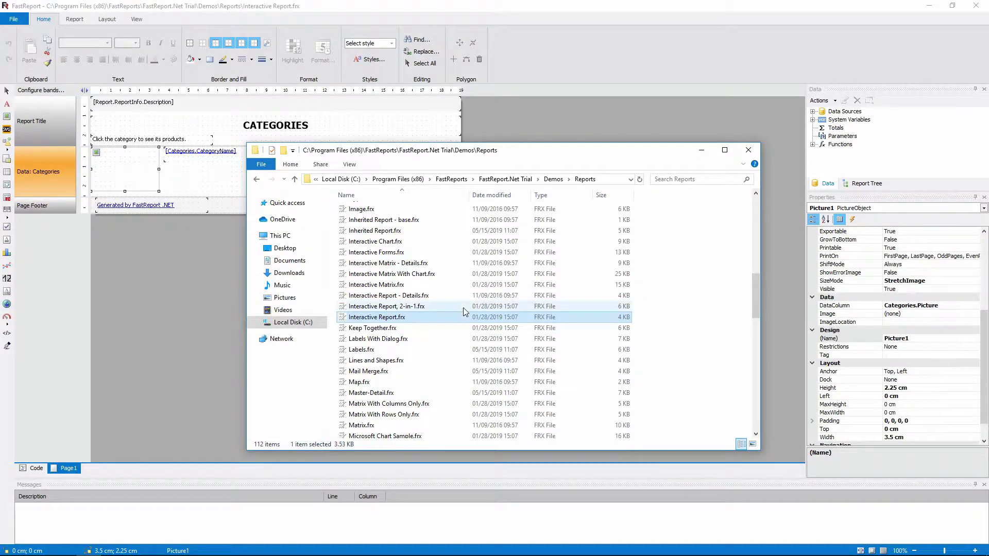
pyautogui.click(463, 297)
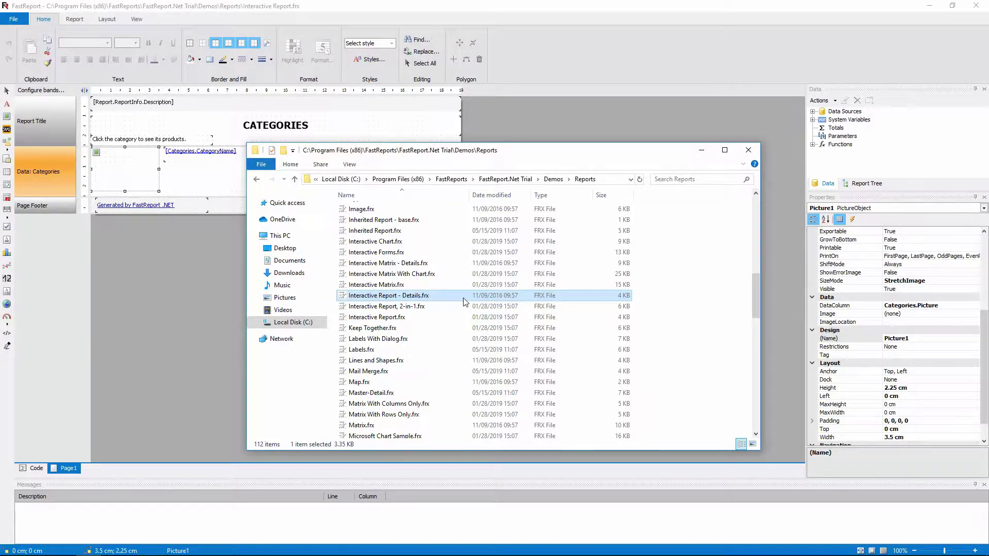
pyautogui.doubleClick(464, 298)
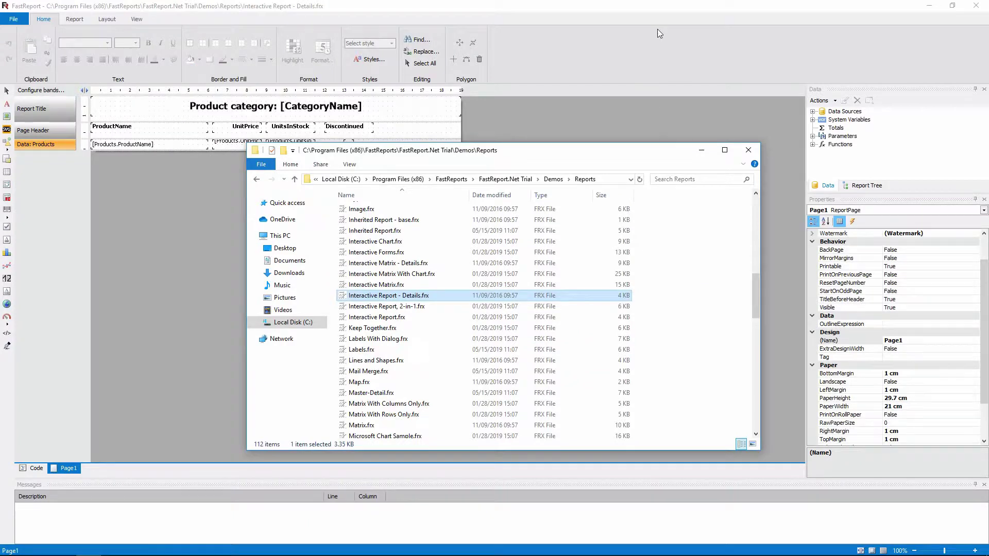
pyautogui.click(651, 4)
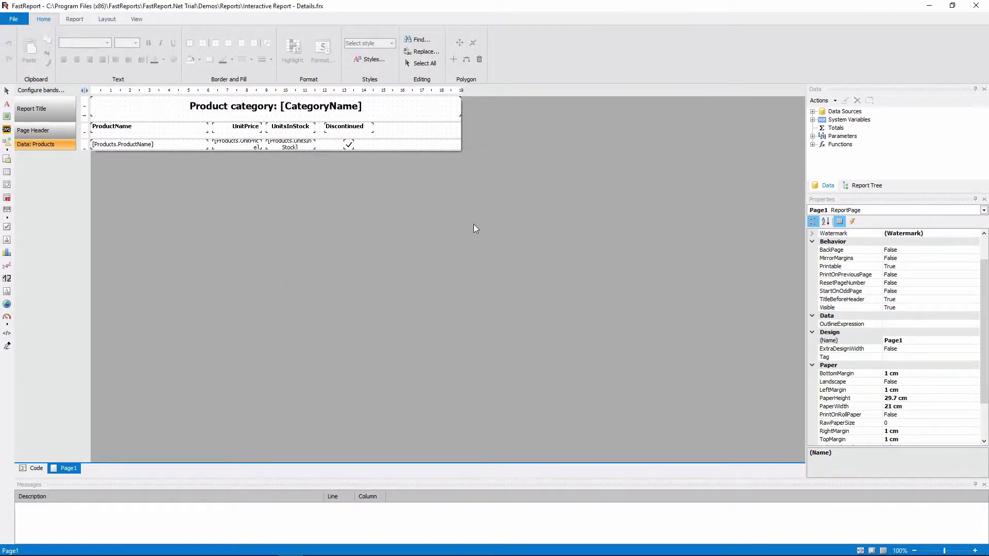
# Inspect the CategoryName report parameter and the [CategoryName] part of the title text
pyautogui.click(812, 136)
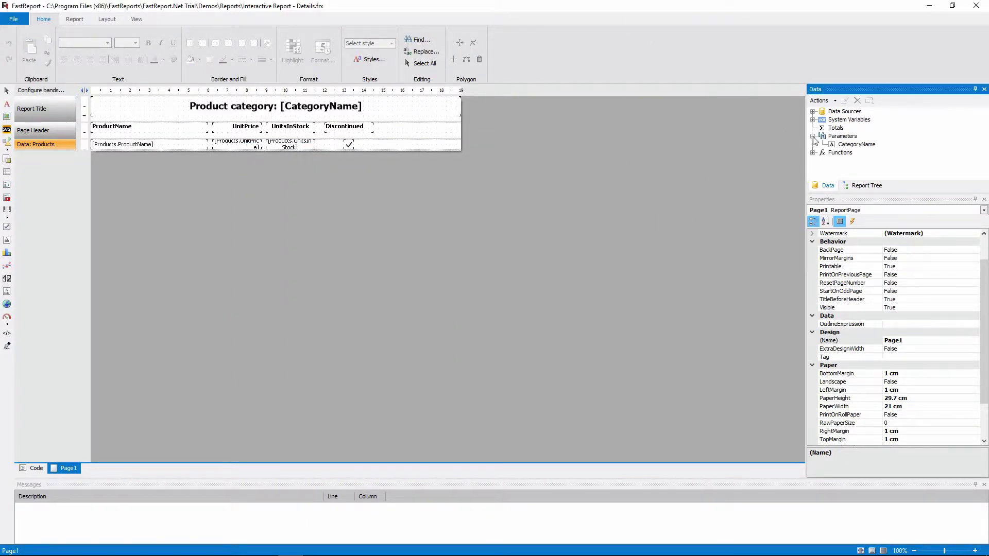
pyautogui.click(847, 145)
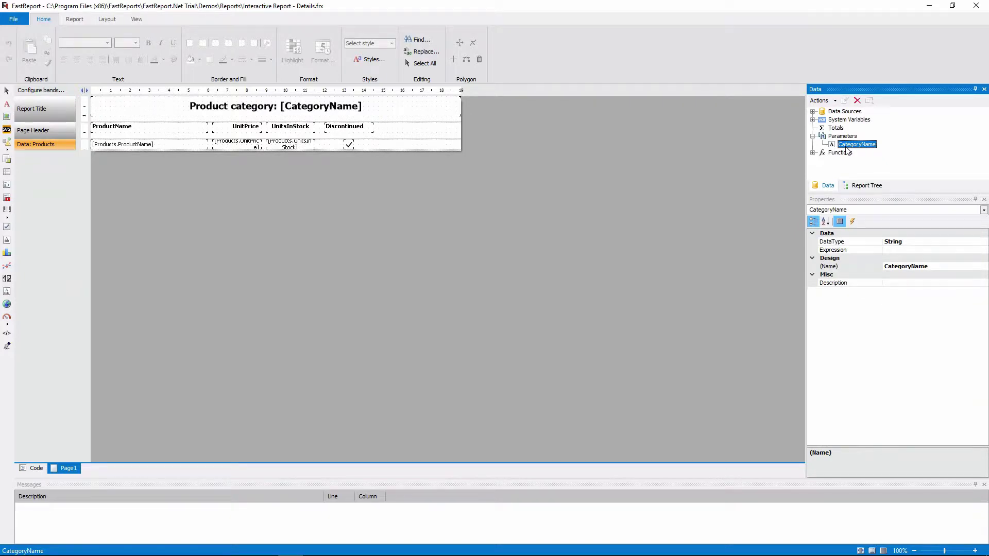
pyautogui.doubleClick(318, 116)
pyautogui.moveTo(356, 163); pyautogui.dragTo(293, 166)
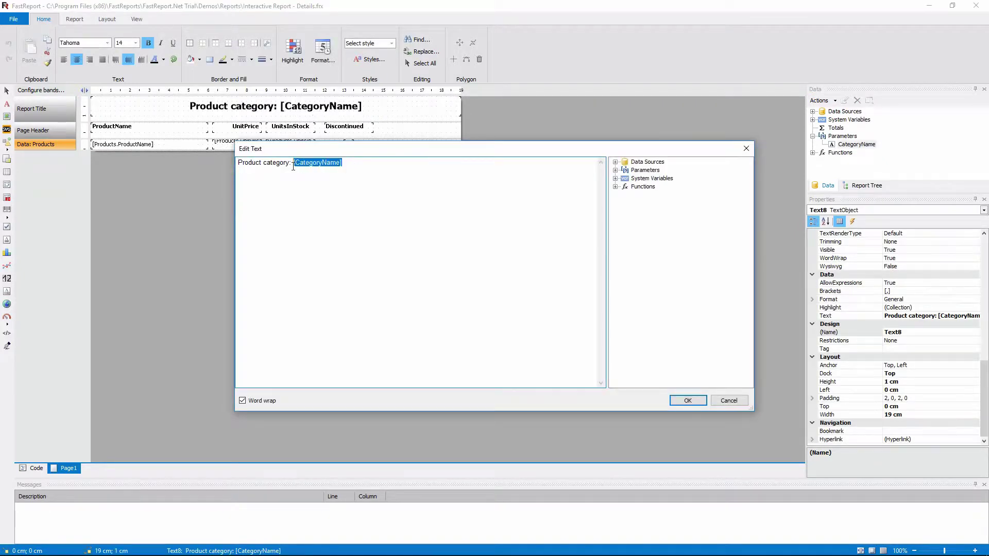
pyautogui.click(750, 149)
# Review the Products band's CategoryName filter unchanged, then close the Details report
pyautogui.click(37, 146)
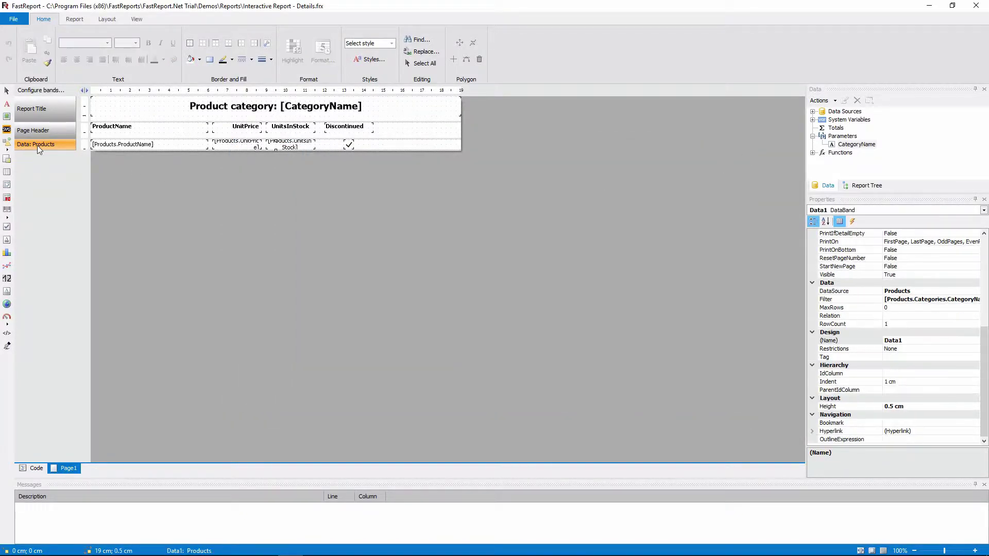
pyautogui.rightClick(37, 145)
pyautogui.click(74, 166)
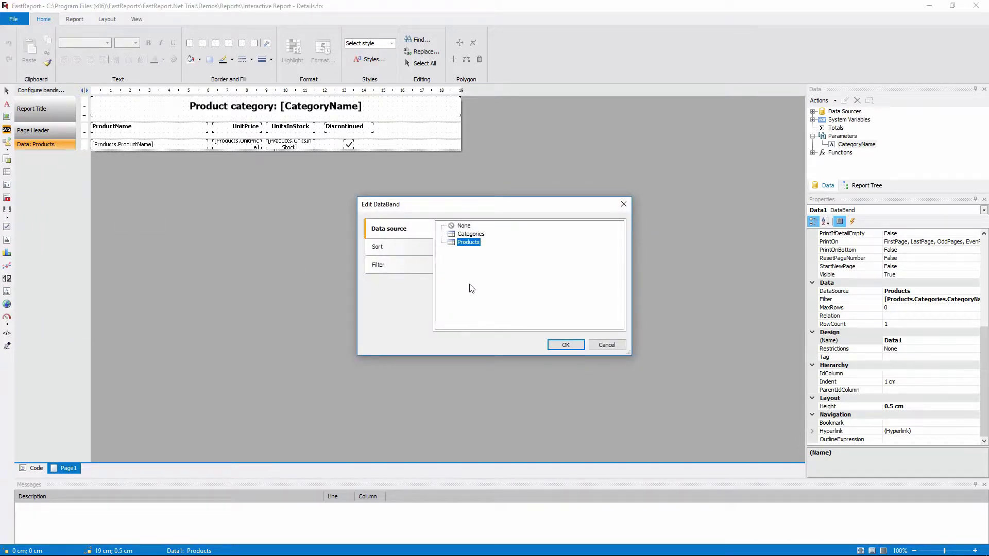
pyautogui.click(416, 265)
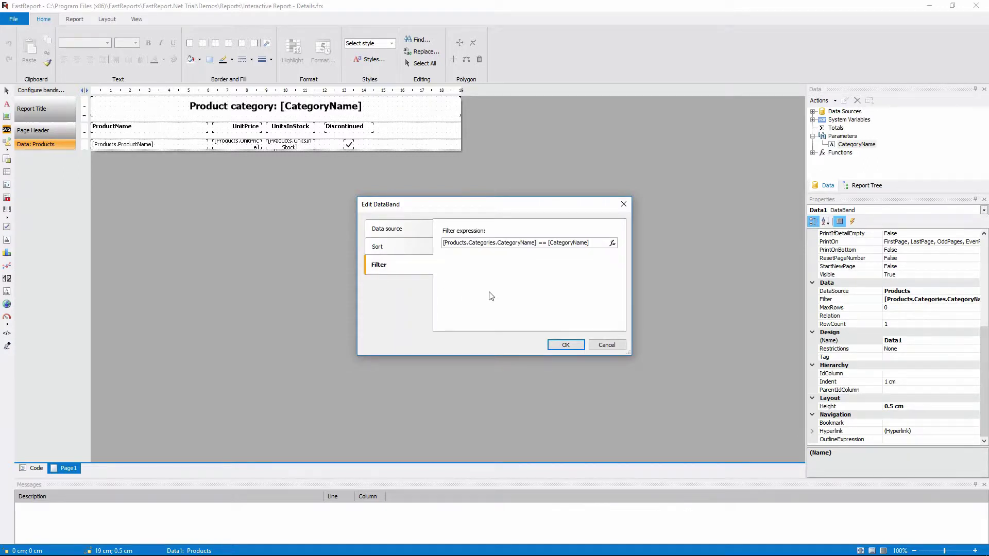
pyautogui.doubleClick(455, 244)
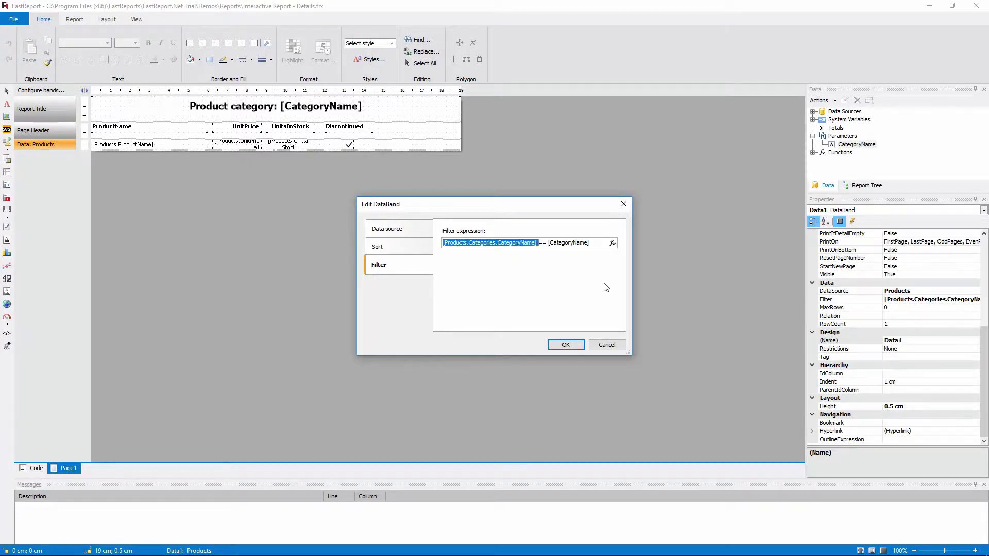
pyautogui.doubleClick(575, 243)
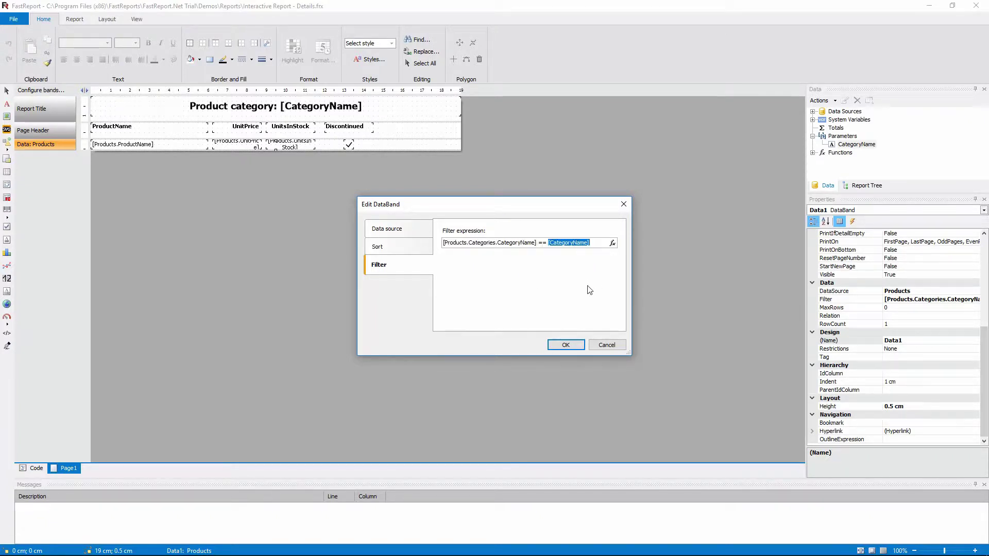
pyautogui.click(606, 244)
pyautogui.click(624, 204)
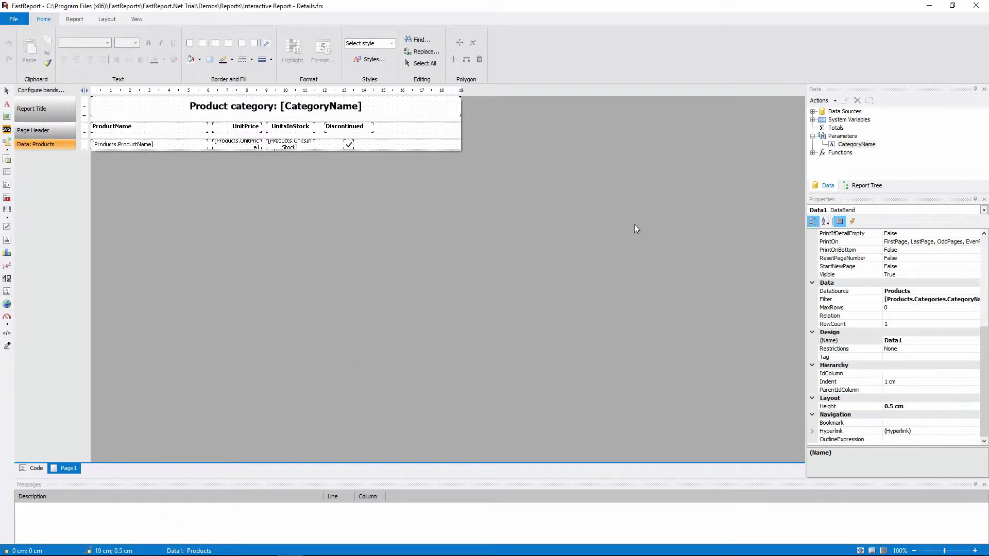
pyautogui.click(976, 5)
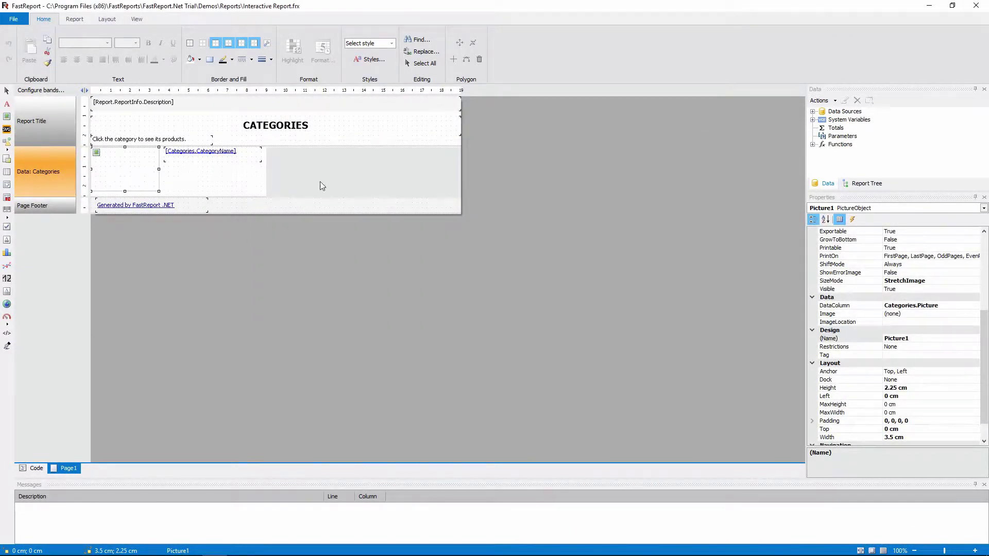
# Change the Categories data band's column count from 2 to 3
pyautogui.click(60, 162)
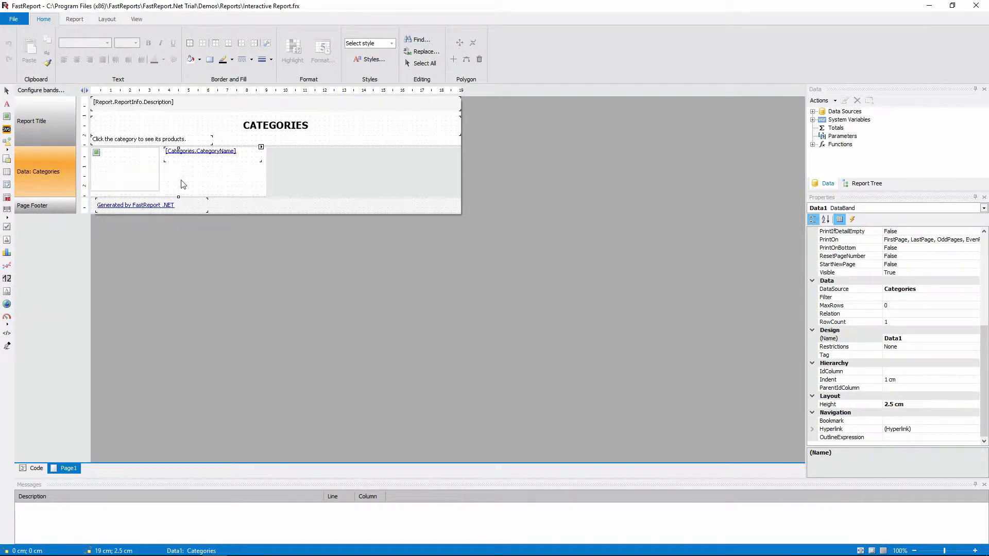
pyautogui.rightClick(39, 173)
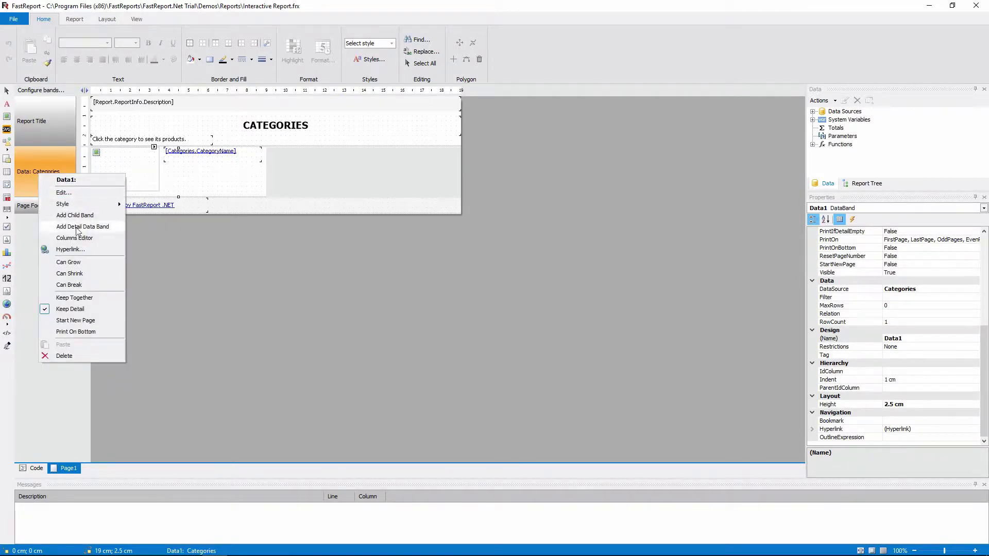
pyautogui.click(93, 239)
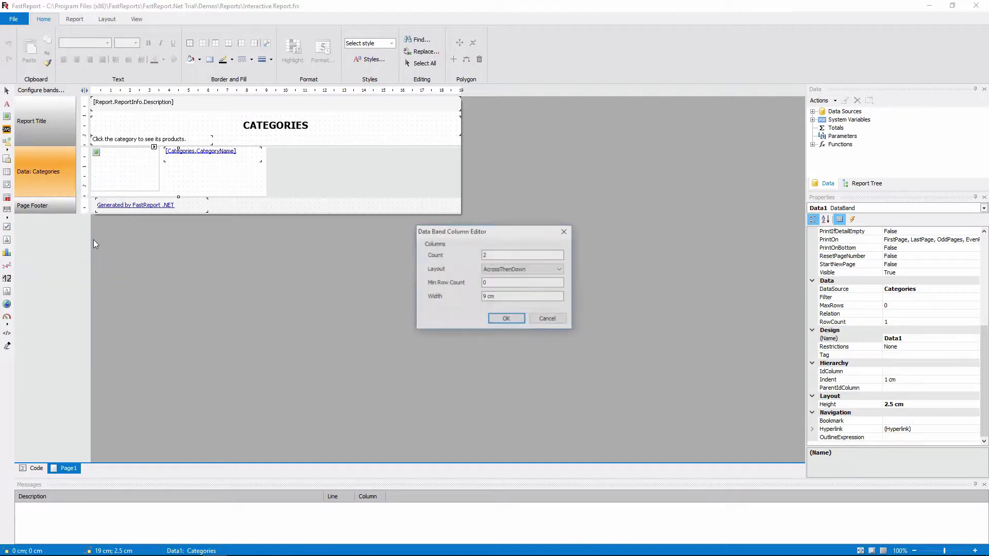
pyautogui.doubleClick(480, 254)
pyautogui.write('3')
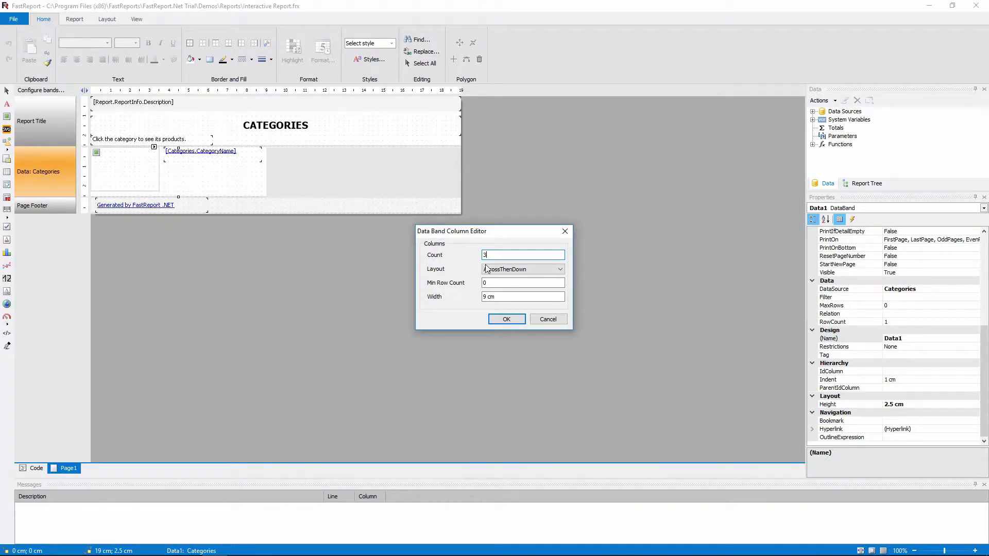
pyautogui.click(486, 297)
pyautogui.click(506, 319)
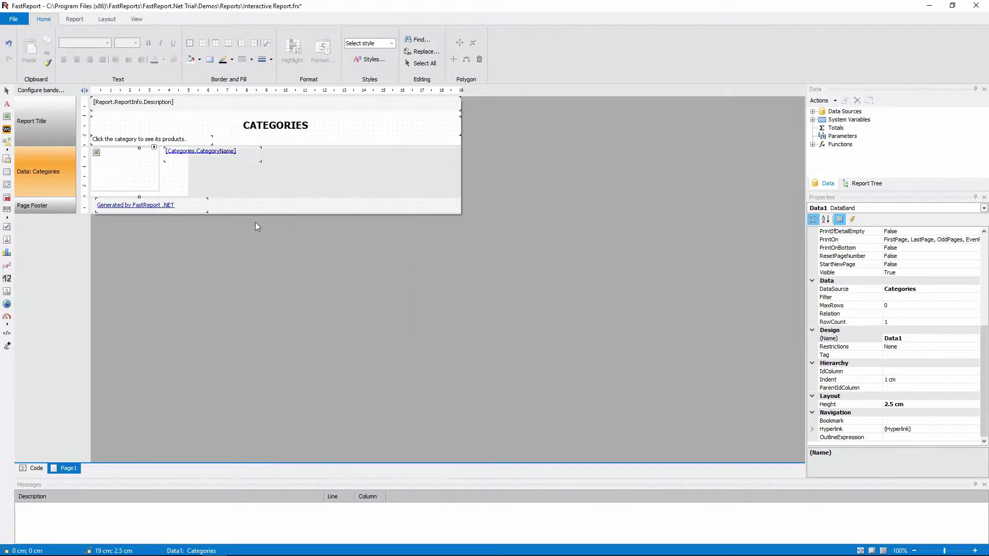
# Make the Categories band taller, place the category name below its picture, and preview
pyautogui.moveTo(143, 198)
pyautogui.mouseDown()
pyautogui.moveTo(142, 218)
pyautogui.moveTo(124, 199)
pyautogui.mouseUp()
pyautogui.click(144, 198)
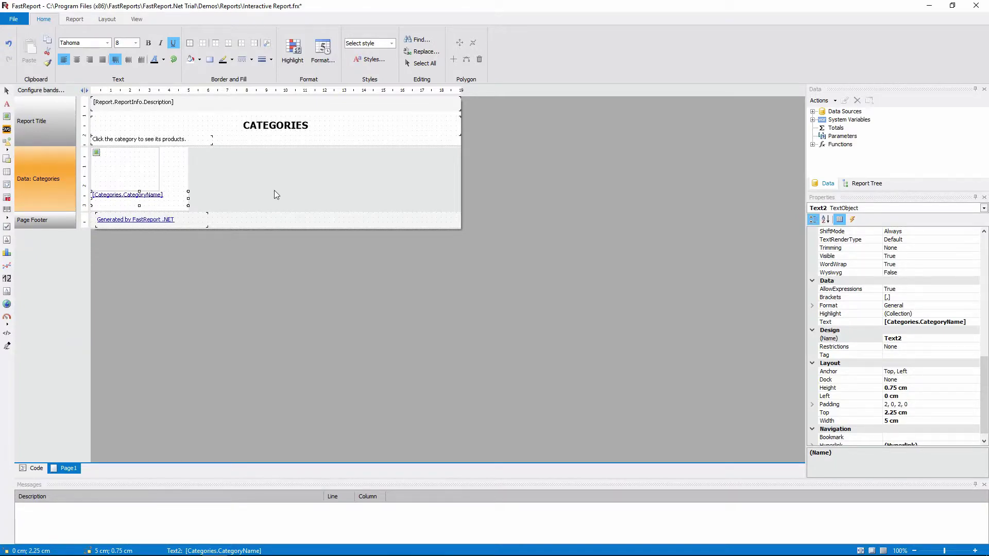
pyautogui.click(75, 20)
pyautogui.click(15, 60)
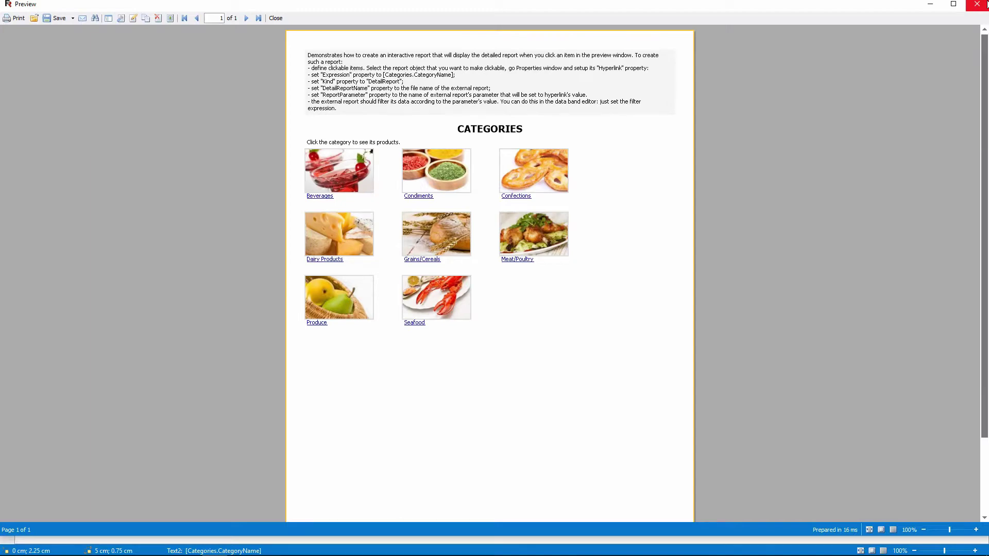
# Set the Categories band to 4 columns and preview the report again
pyautogui.click(976, 4)
pyautogui.rightClick(32, 170)
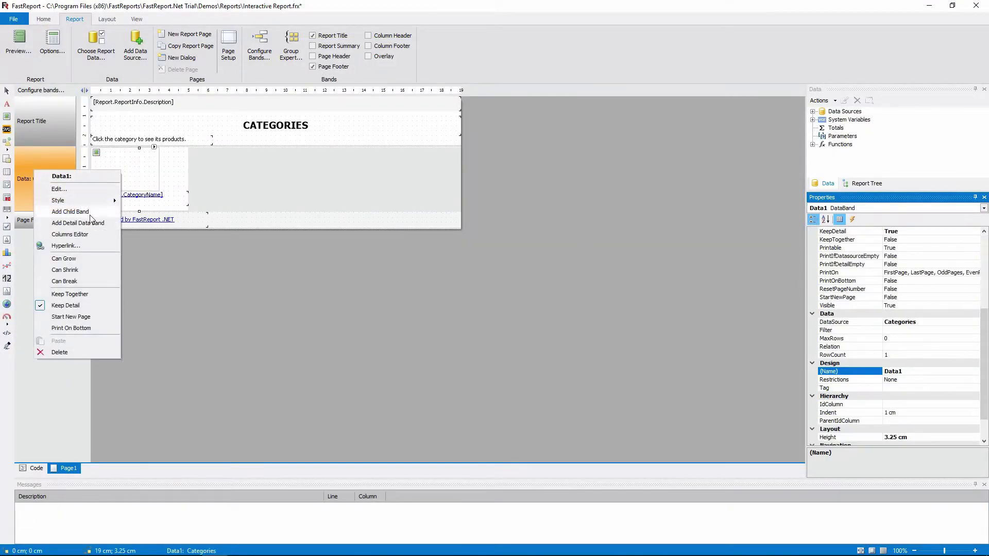
pyautogui.click(72, 235)
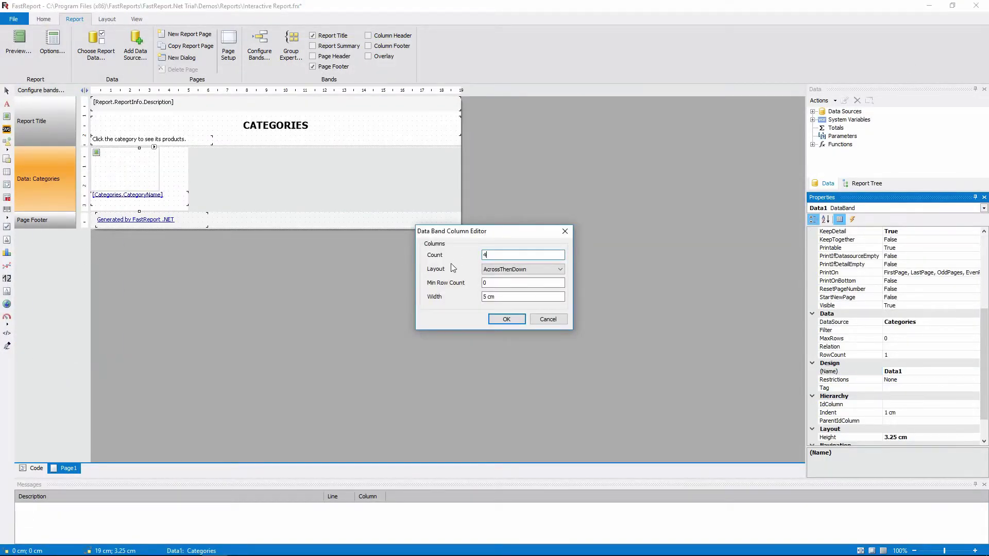
pyautogui.click(506, 319)
pyautogui.click(19, 44)
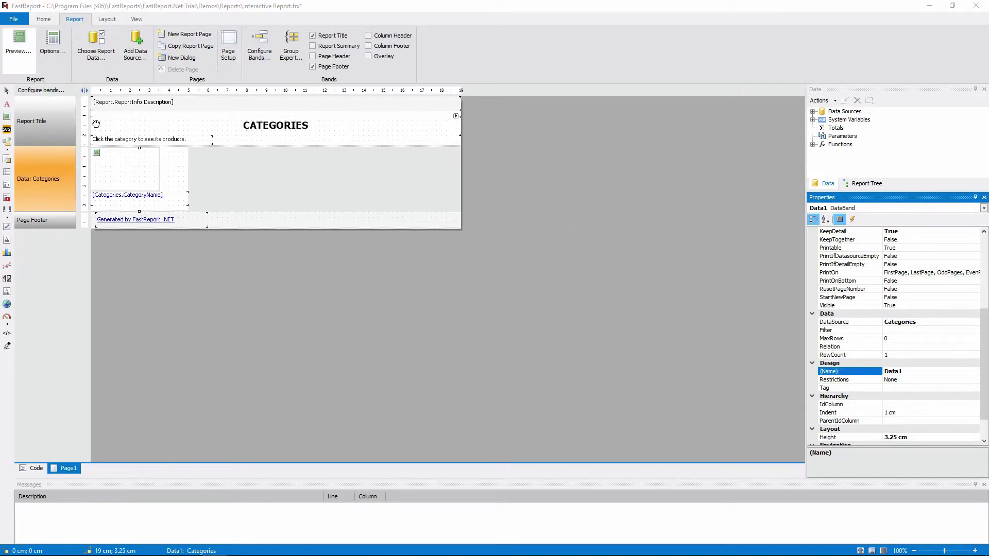